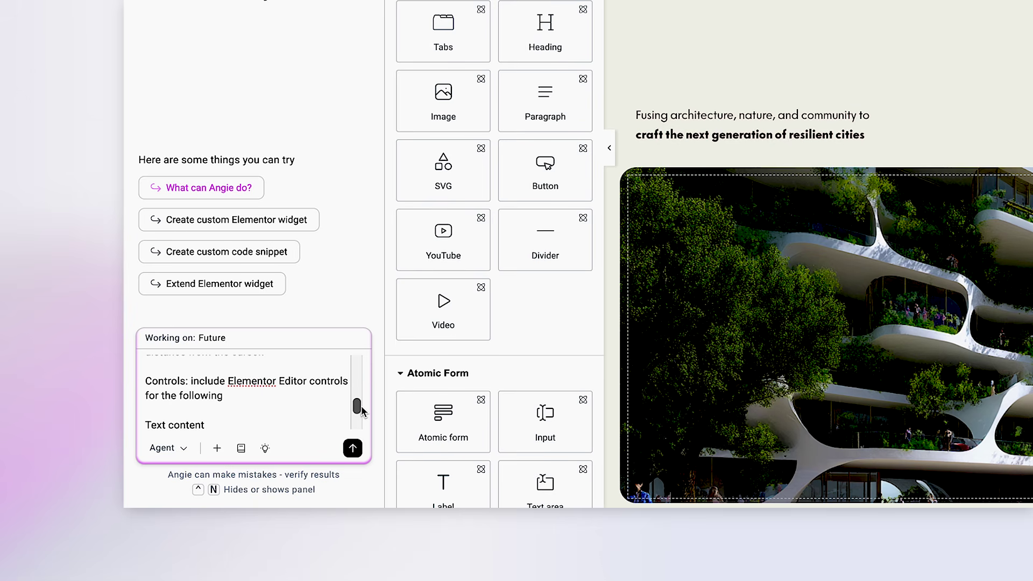
- Add Base color, Maximum scale multiplier and Interaction radius to the prompt's list of Elementor Editor controls
key("shift+Return")
type("Base color")
key("shift+Return")
type("Maximum scale multiplier")
key("shift+Return")
type("Interaction radius")
key("shift+Return")
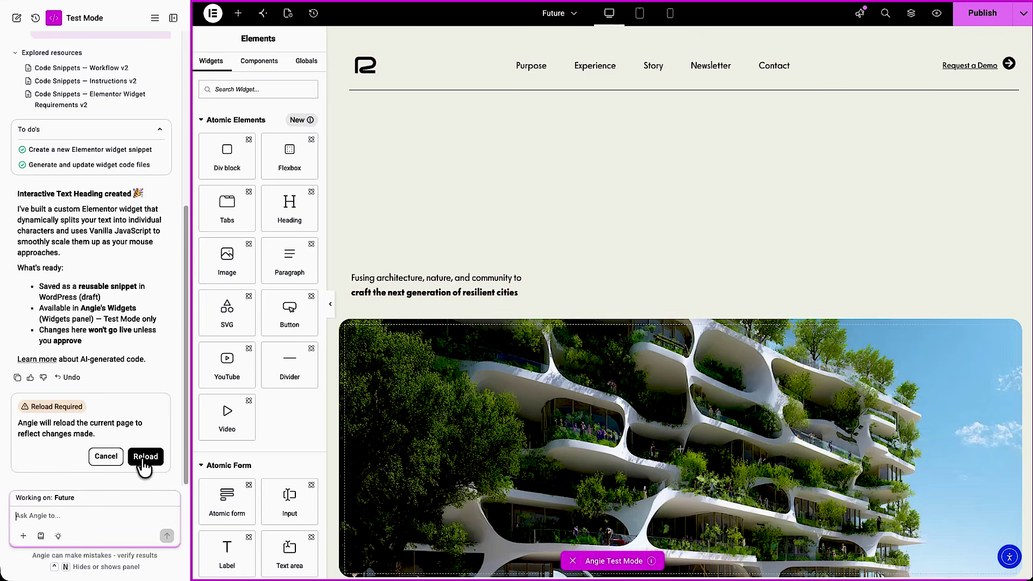
- Reload the editor and place the Interactive Text Heading, reading "The Future of Ecosystems", above the paragraph in the Hero's first div block
left_click(143, 461)
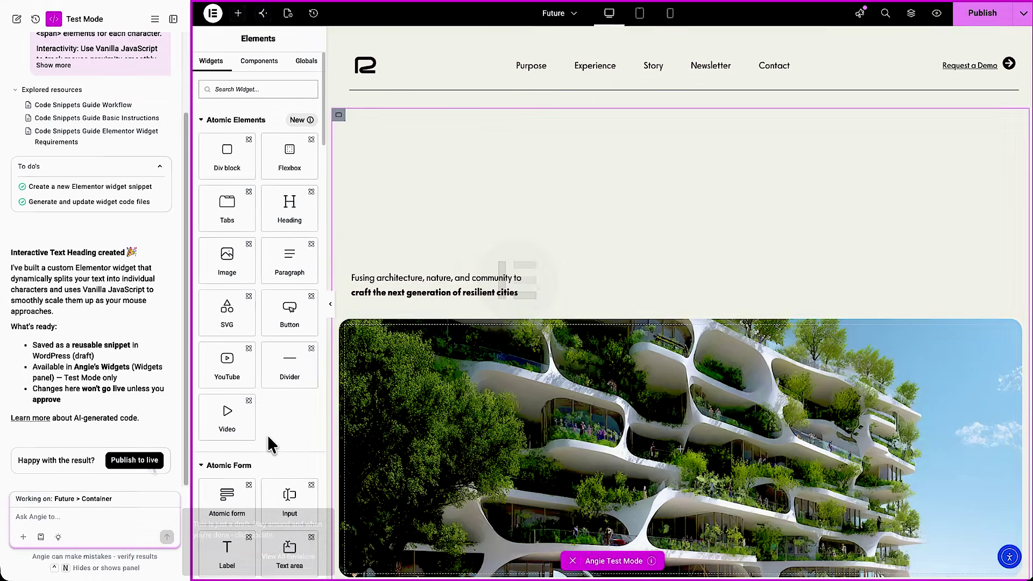
scroll(270, 439, "down", 5)
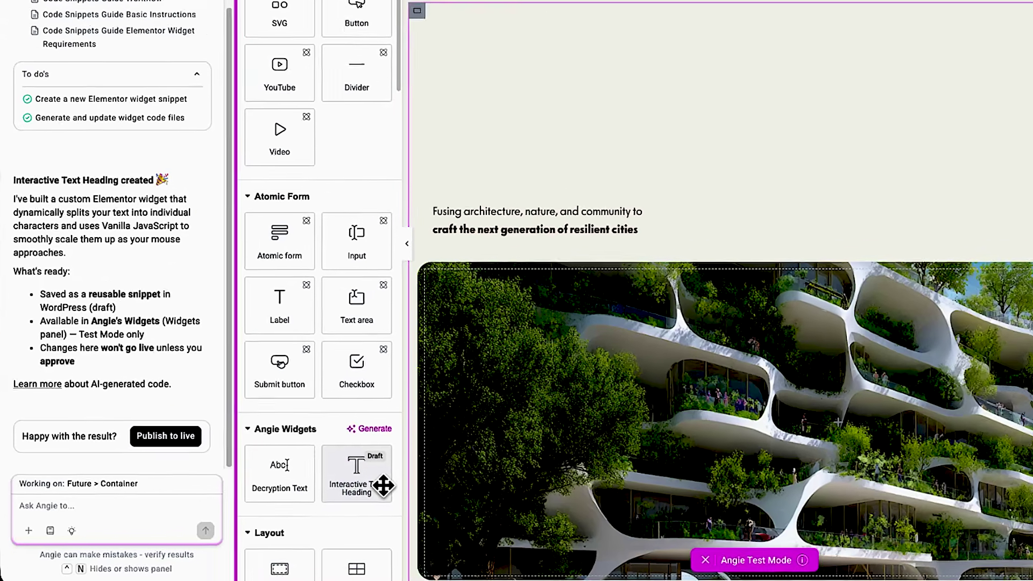
left_click(404, 481)
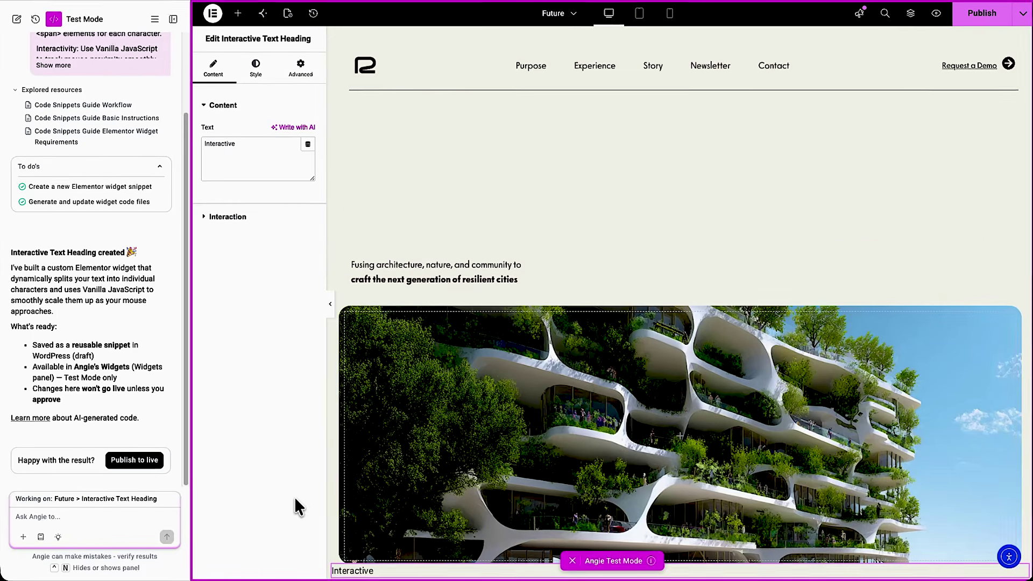
left_click(910, 13)
left_click_drag(966, 177, 967, 153)
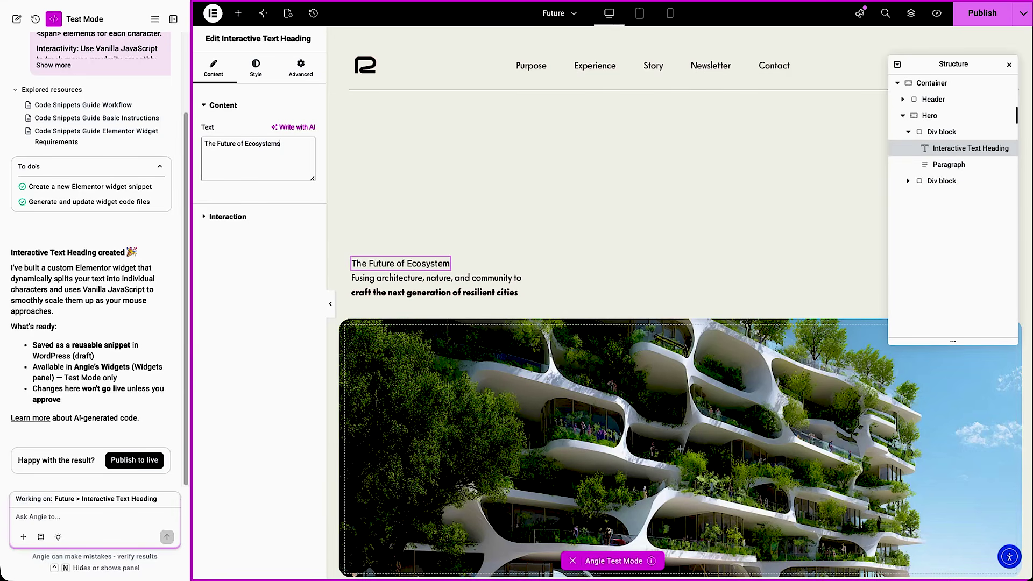
- Apply a black global text color and the Primary global font to the Interactive Text Heading
left_click(255, 69)
left_click(293, 131)
left_click(200, 205)
left_click(294, 154)
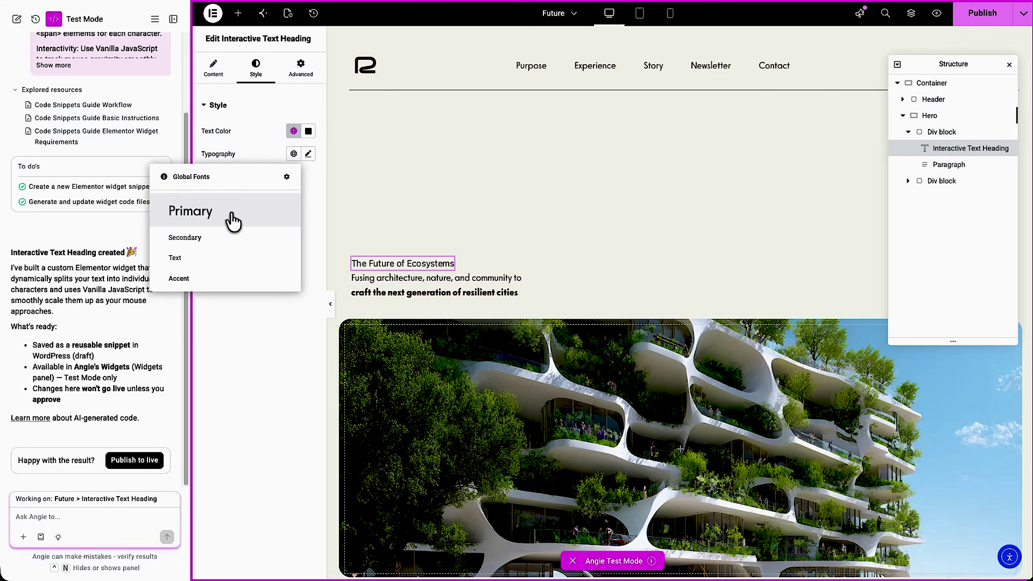
left_click(233, 220)
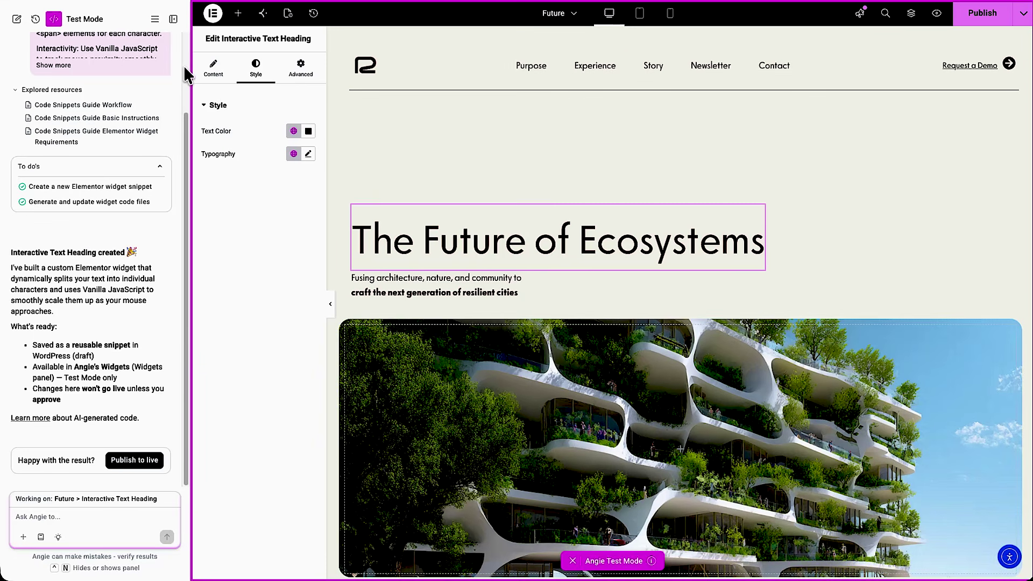
- Set the heading's max scale multiplier to 1.3 and interaction radius to 110 px, and preview the page
left_click(214, 69)
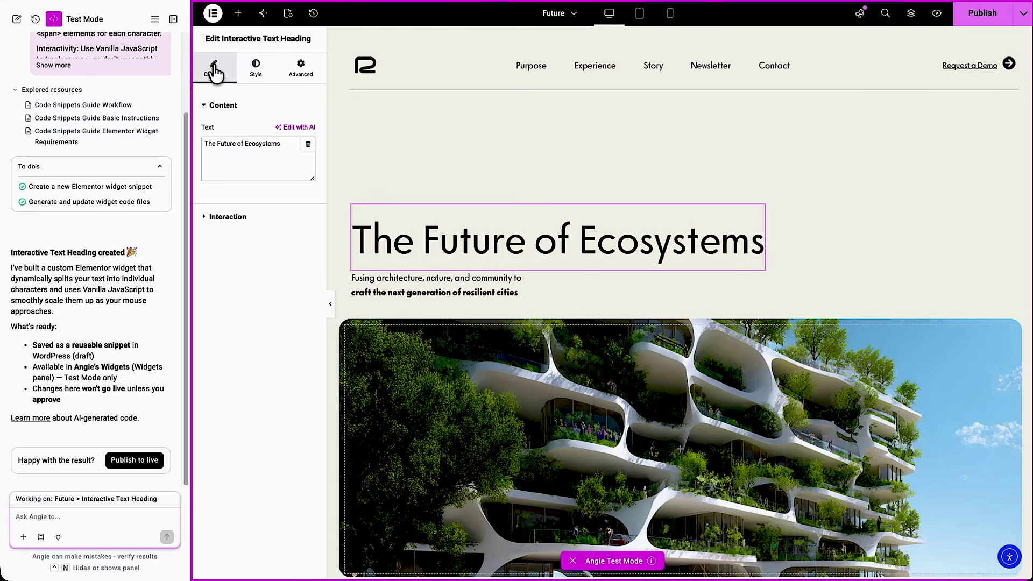
left_click(239, 218)
left_click(309, 170)
left_click(309, 170)
left_click(309, 170)
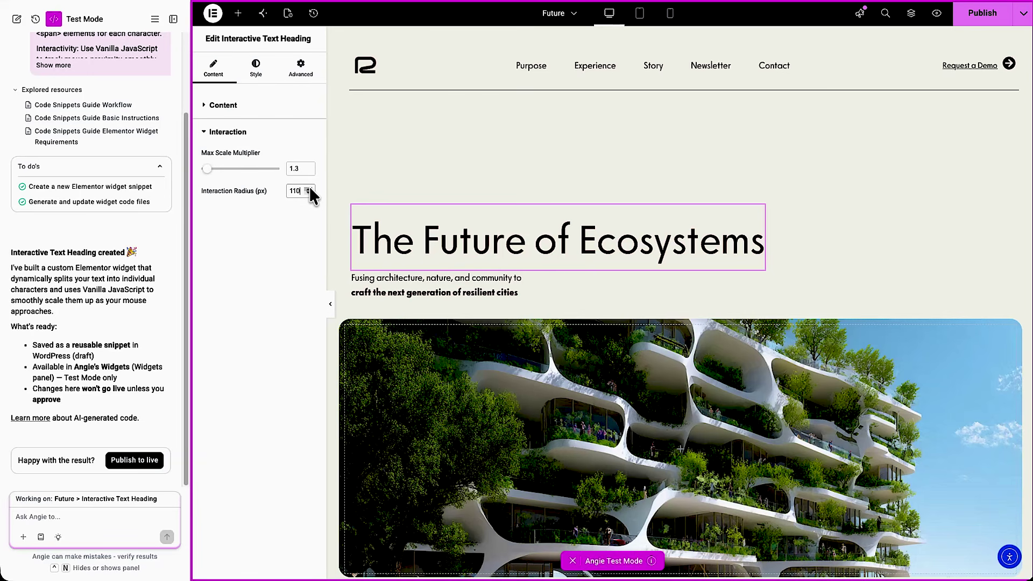
left_click(937, 13)
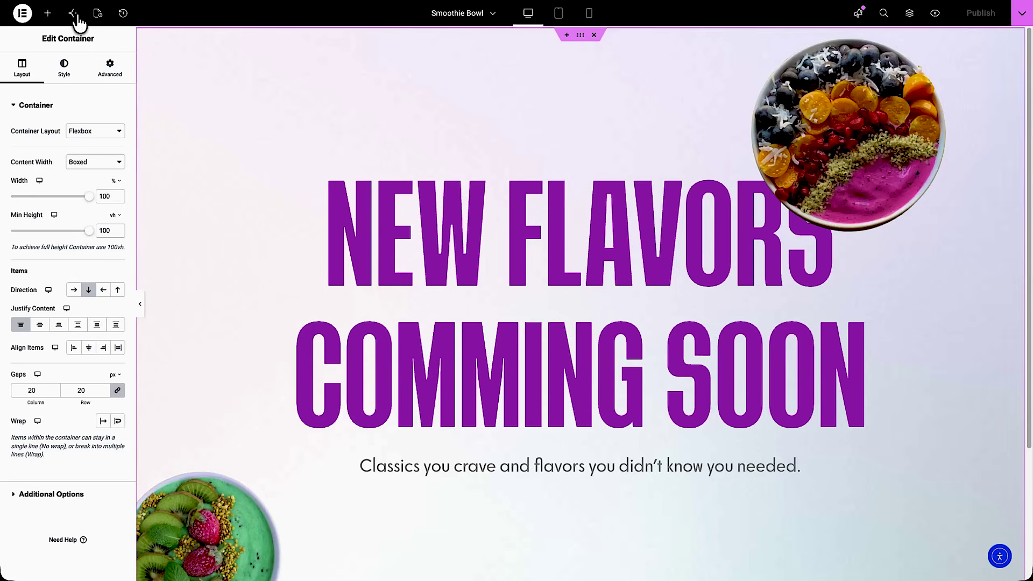
- Submit the copied prompt for a full-screen image reveal menu widget to Angie and reload the editor once it is generated
left_click(75, 15)
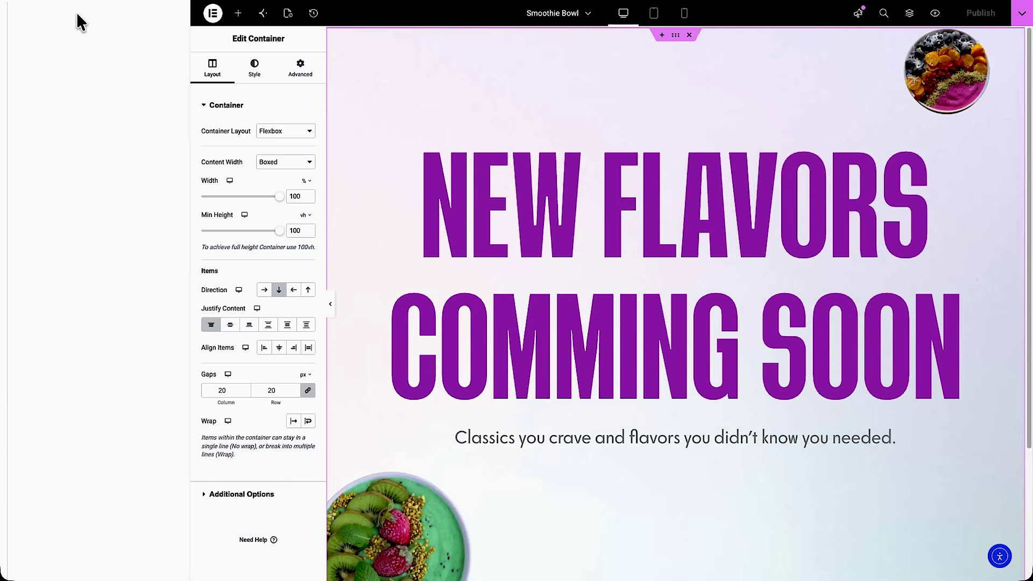
key("ctrl+v")
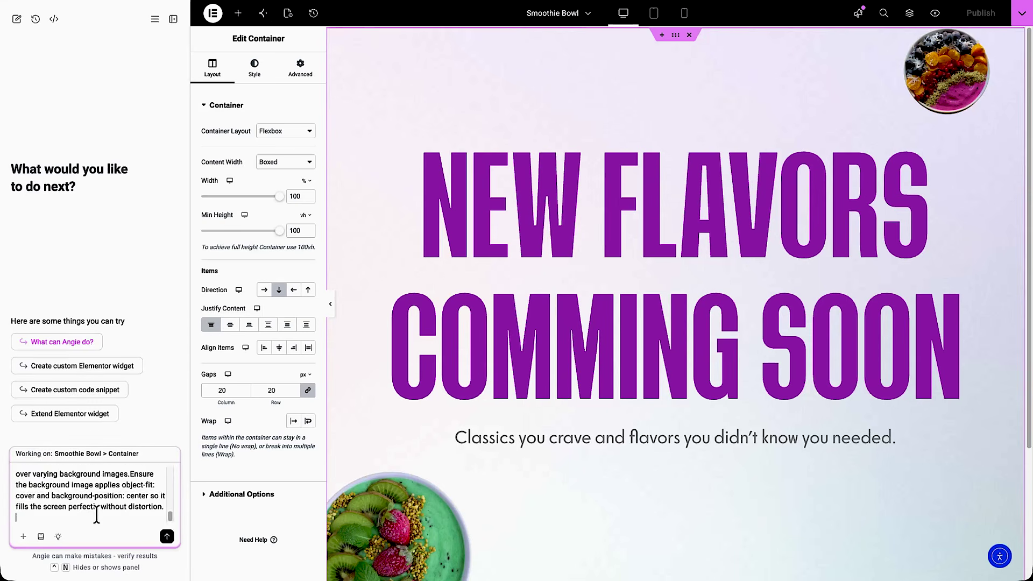
mouse_move(169, 511)
left_mouse_down()
mouse_move(168, 471)
mouse_move(165, 527)
left_mouse_up()
left_click(167, 535)
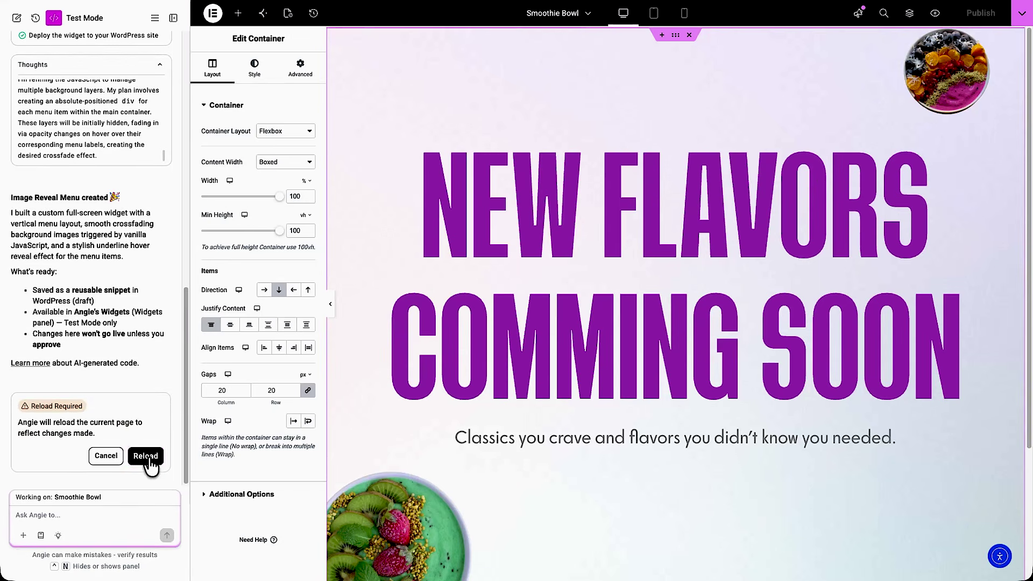
left_click(146, 456)
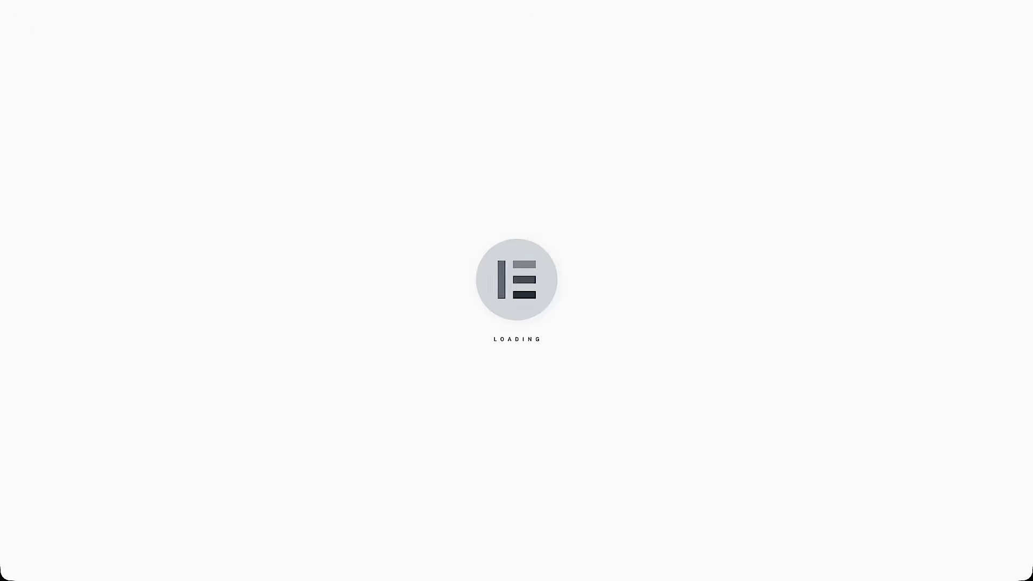
- Add a single-column container with downward direction above the "New Flavors Comming Soon" section
left_click(665, 41)
left_click(656, 77)
left_click(650, 122)
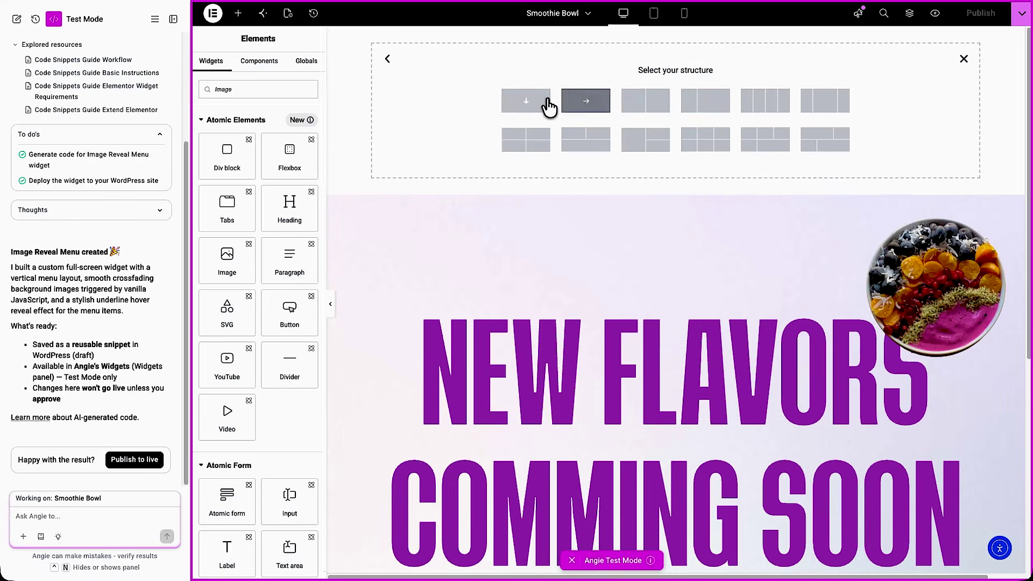
left_click(549, 107)
- Find the Image Reveal Menu widget and place it in the new container, with Angie hidden and the page structure displayed
left_click(212, 88)
type("Image r")
left_click_drag(226, 138, 526, 71)
key("ctrl+n")
left_click(909, 16)
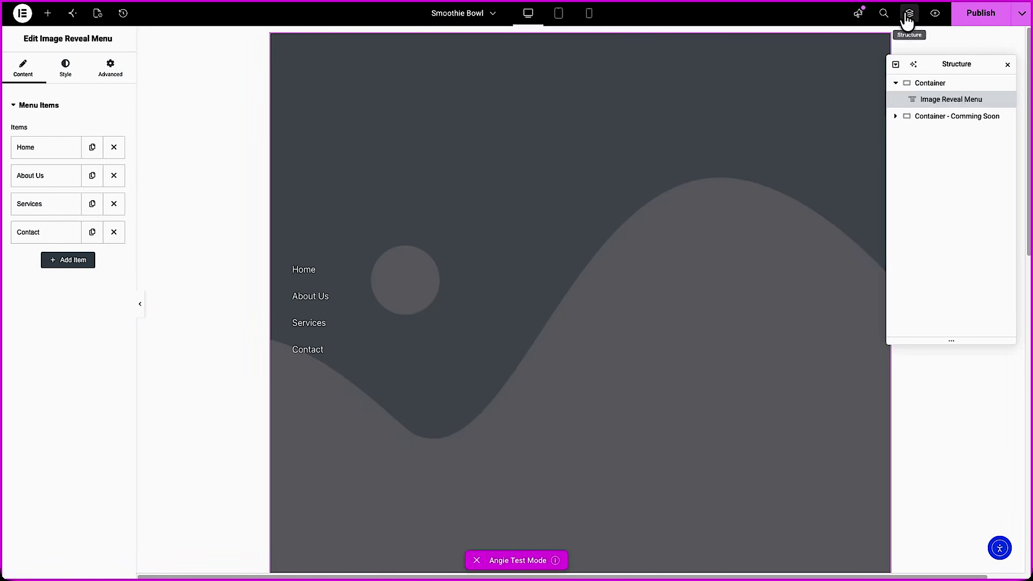
- Set the padding of both the new container and its Image Reveal Menu widget to 0 on all sides
left_click(955, 84)
left_click(110, 69)
left_click(29, 187)
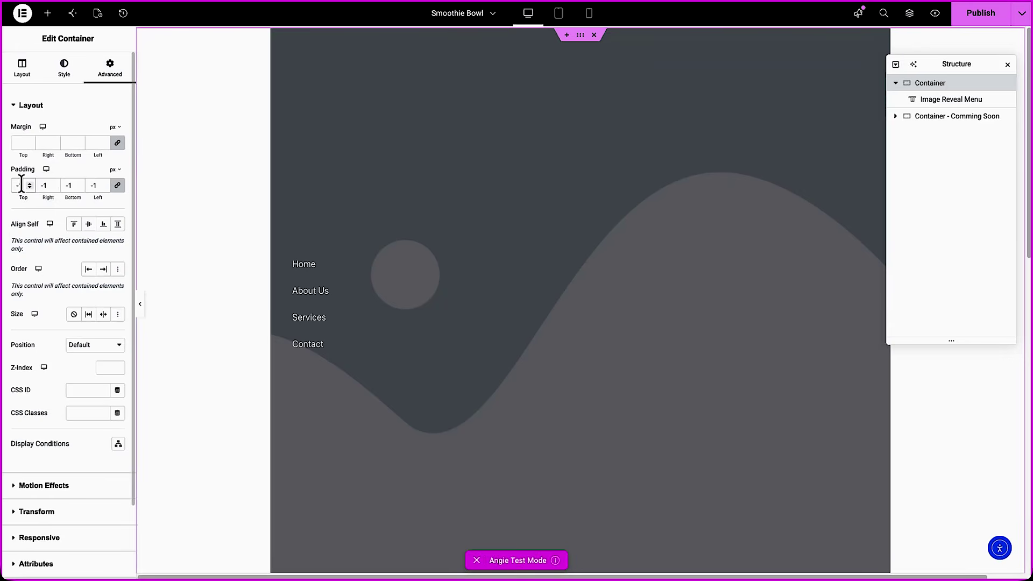
left_click(934, 99)
left_click(107, 71)
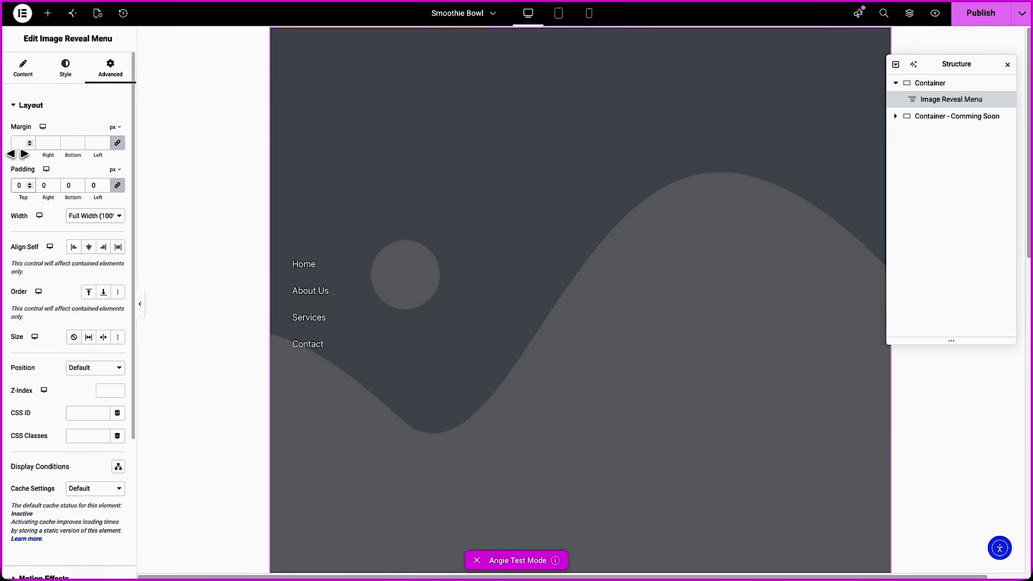
- Set the content width of the container holding the Image Reveal Menu to Full Width
left_click(929, 83)
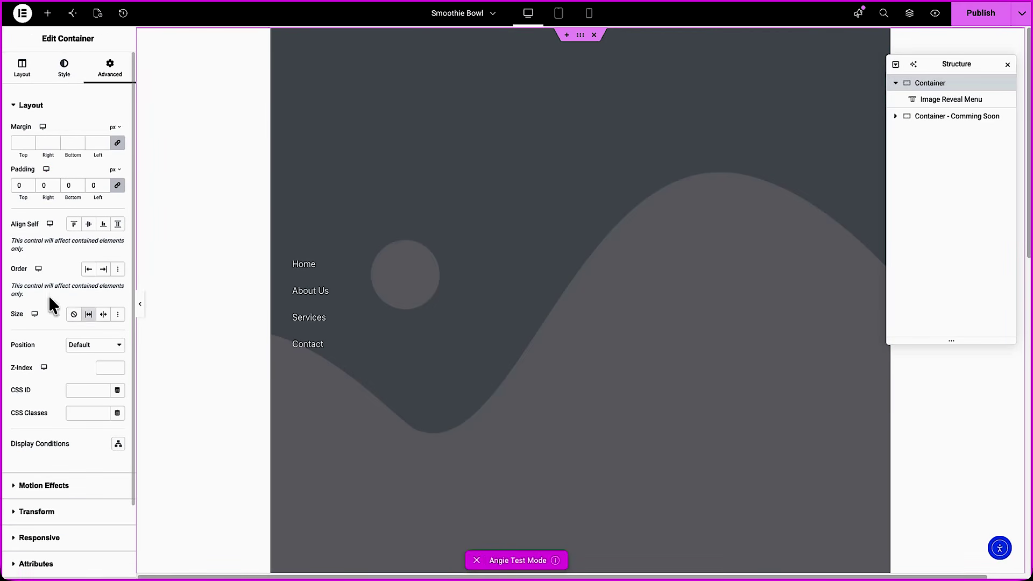
left_click(30, 106)
left_click(24, 70)
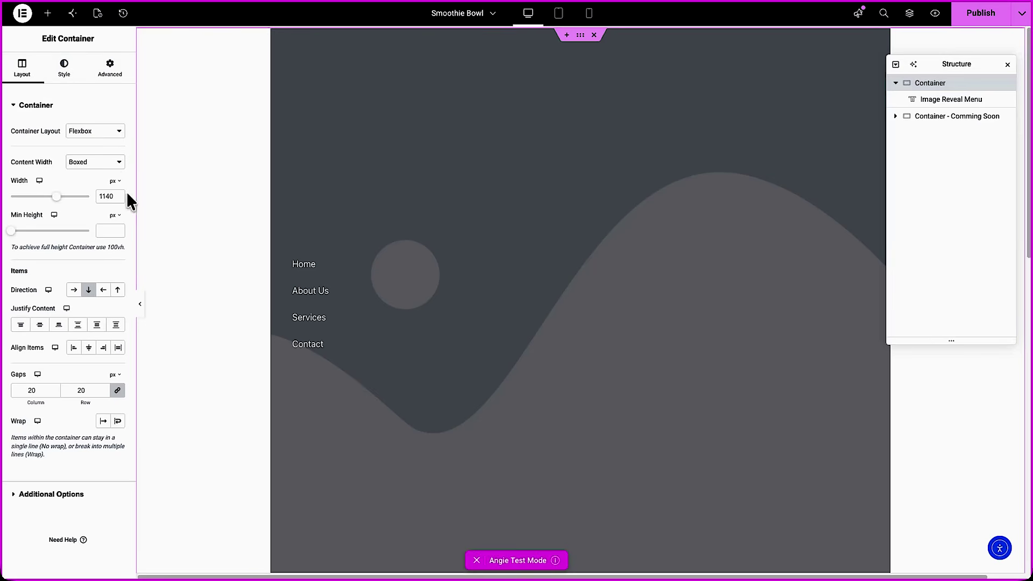
left_click(114, 196)
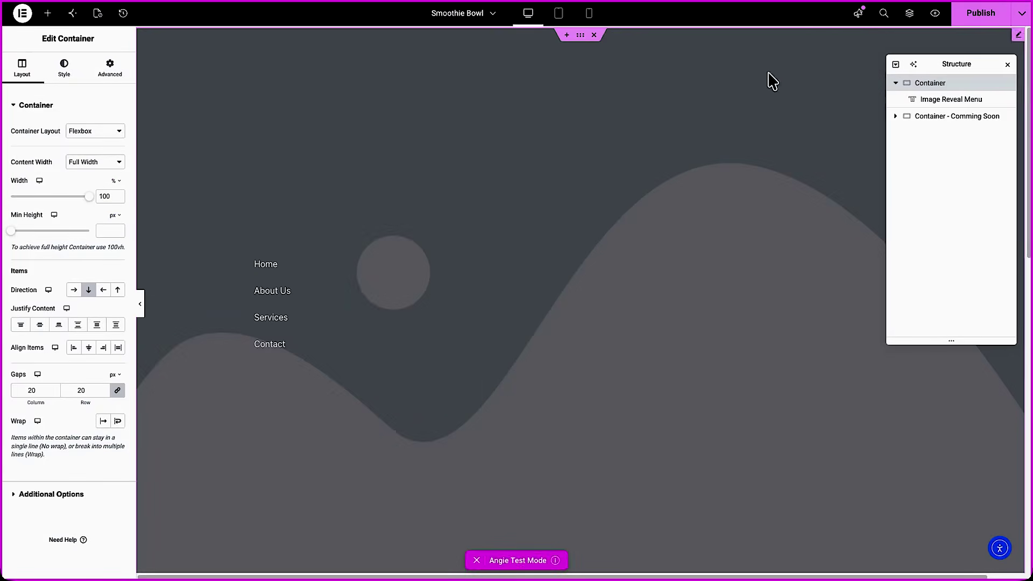
- Rename the Home menu item to Berry and use the red berry smoothie bowl image as its background
left_click(968, 101)
left_click(33, 70)
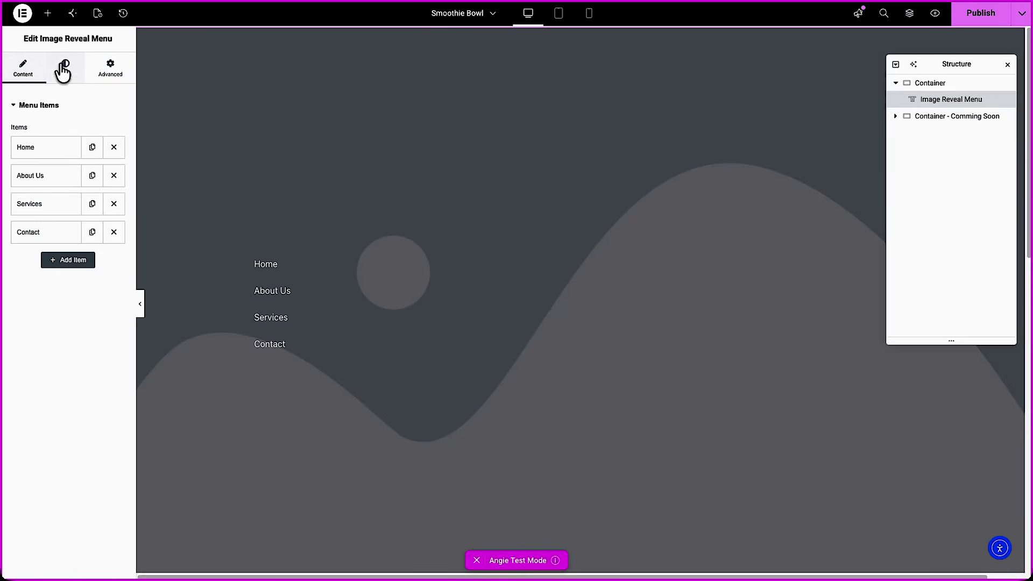
left_click(44, 147)
type("Berry")
left_click(67, 236)
left_click(304, 143)
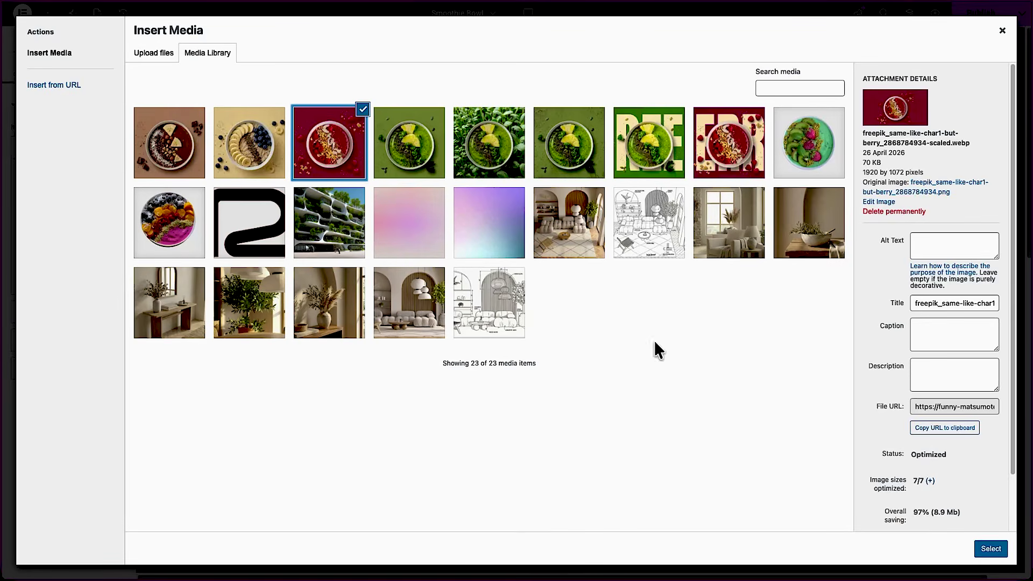
left_click(990, 549)
- Rename the About Us menu item to Green and use the plain green smoothie bowl image as its background
left_click(56, 175)
left_click_drag(49, 215, 22, 215)
type("Green")
left_click(50, 259)
left_click(409, 139)
left_click(990, 549)
left_click(51, 178)
- Rename the Services menu item to Cacao and use the smoothie bowl image on brown as its background
left_click(54, 203)
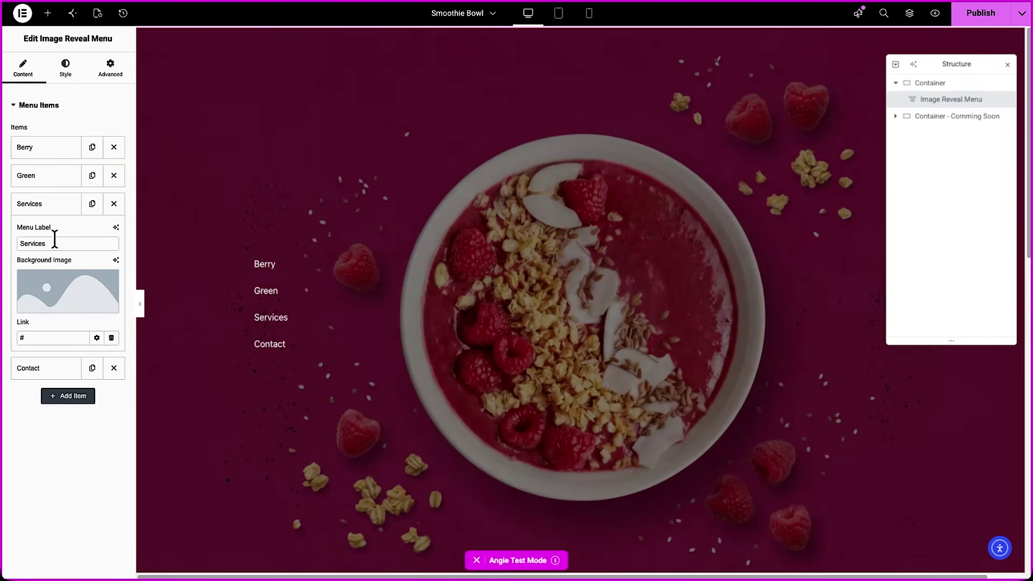
left_click(58, 272)
left_click(162, 175)
left_click(990, 549)
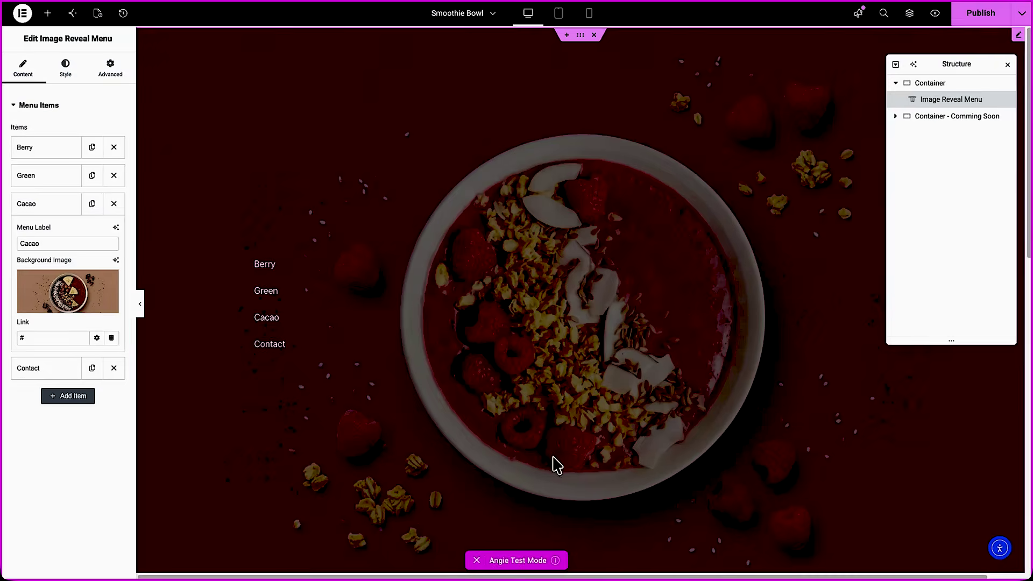
left_click(48, 204)
- Rename the Contact menu item to Oat and use the banana and blueberry bowl image on beige as its background
left_click(56, 232)
left_click_drag(55, 272, 20, 272)
type("Oat")
left_click(50, 318)
left_click(249, 138)
left_click(990, 548)
left_click(48, 232)
- Set the menu typography to a bold condensed font family at 85 px and close the page structure view
left_click(66, 69)
left_click(118, 131)
left_click(96, 183)
left_click(92, 259)
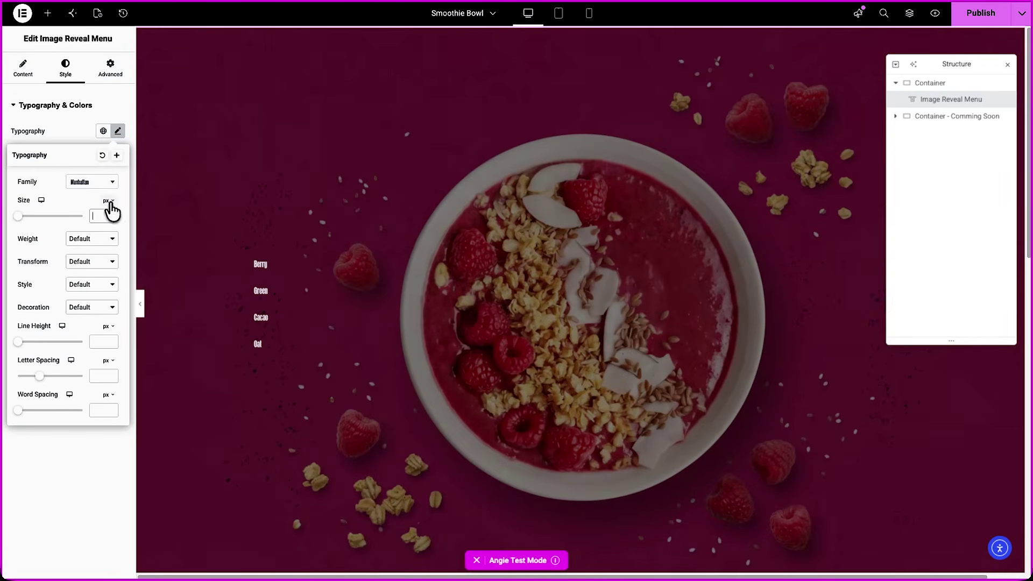
type("85")
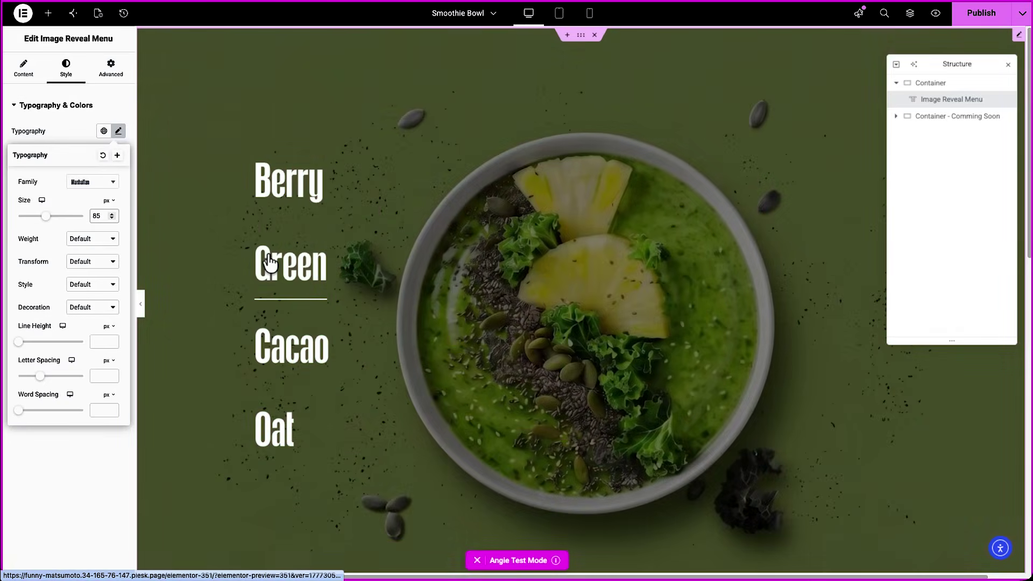
left_click(1008, 65)
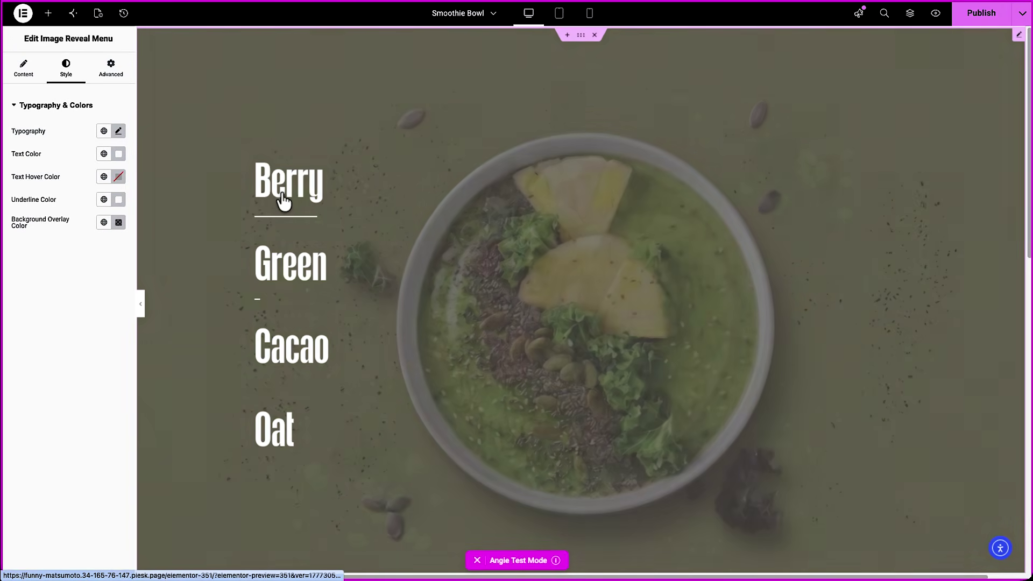
- Change the menu's background overlay color to a lighter, more transparent tone
left_click(118, 222)
left_click_drag(56, 348, 44, 253)
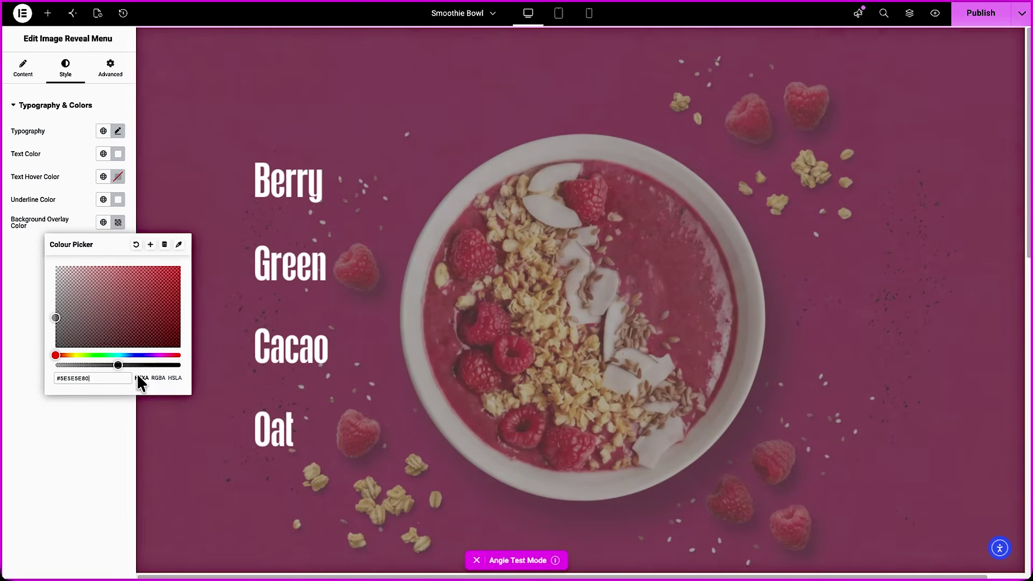
type("2")
left_click(66, 460)
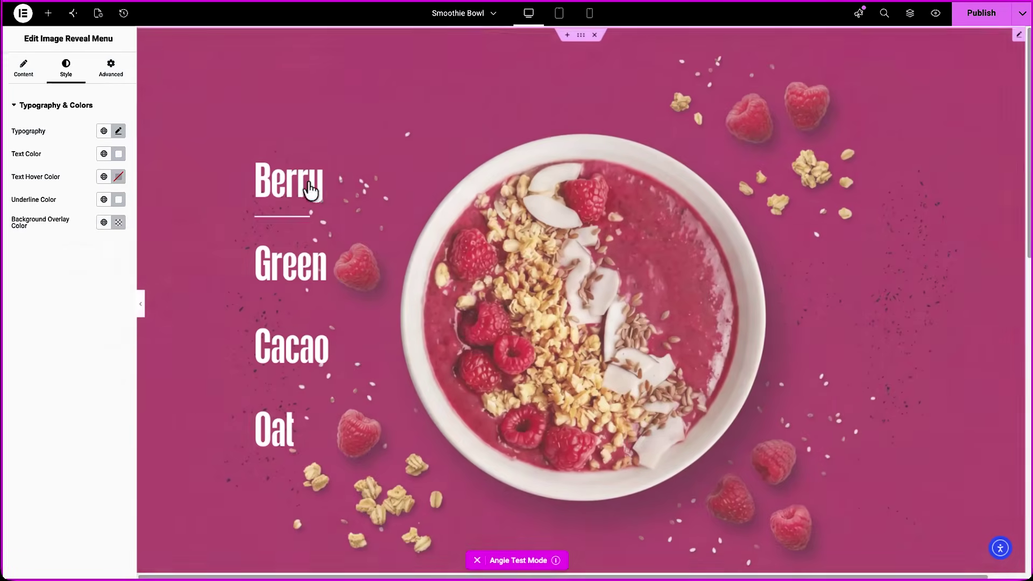
- Reorder the menu items to Green, Oat, Berry, Cacao
left_click(24, 67)
left_click_drag(56, 156, 50, 193)
left_click_drag(59, 241, 50, 175)
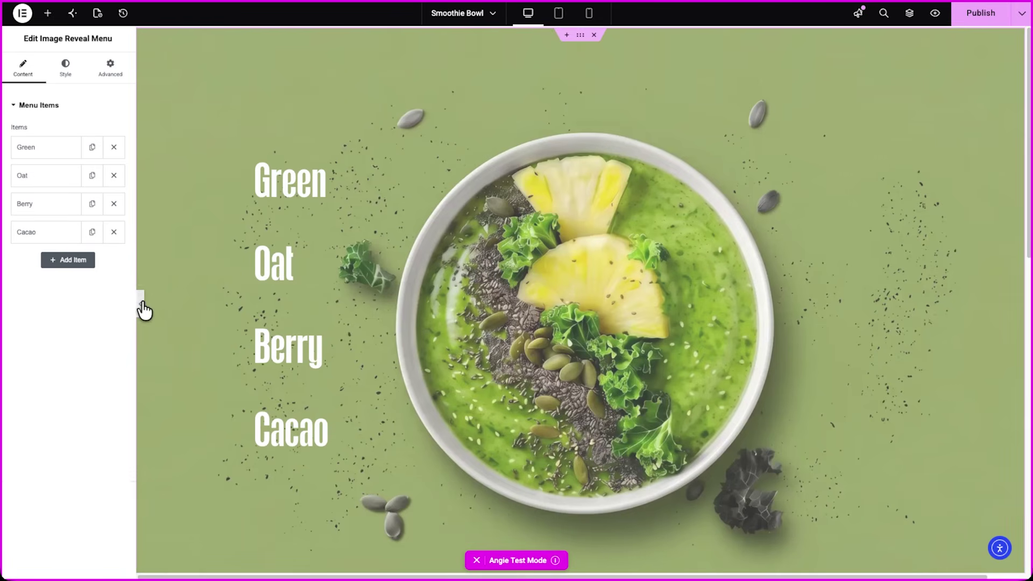
- Hide the widget settings and check the menu's background image reveal across the full canvas
left_click(141, 301)
mouse_move(245, 347)
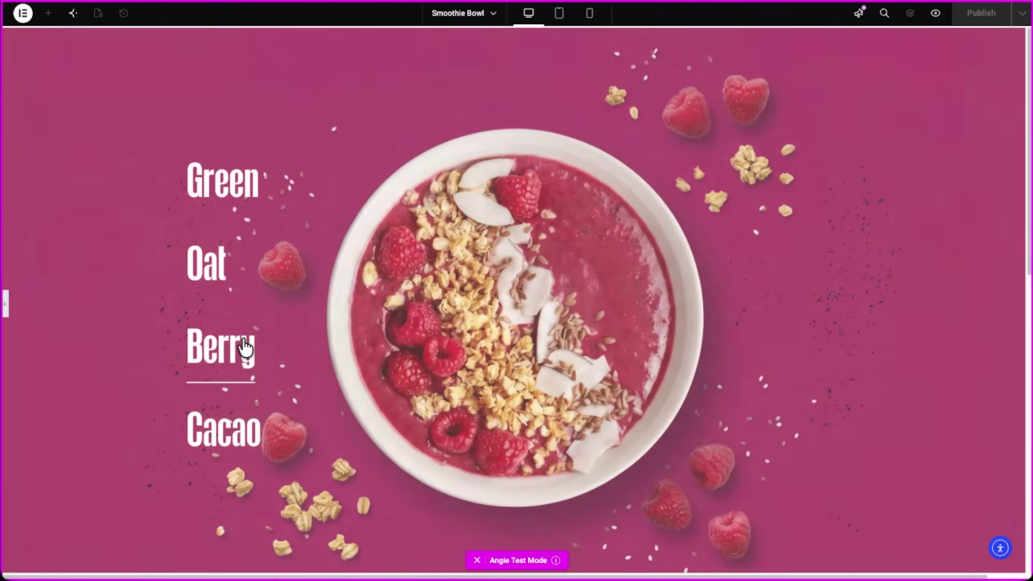
mouse_move(237, 221)
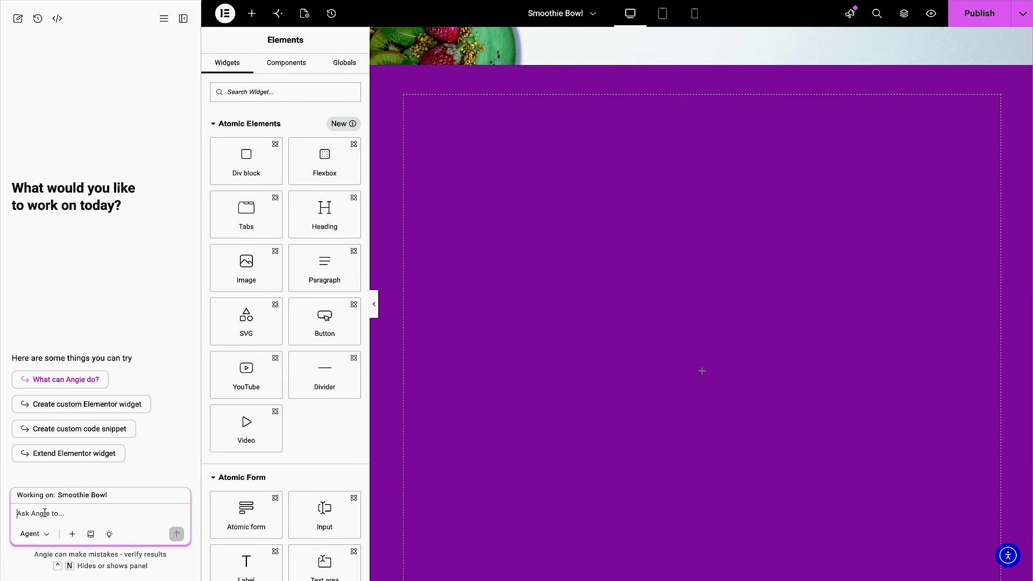
- Submit the copied prompt for a responsive, sortable data table widget to Angie and reload the editor once it is generated
key("super+v")
key("Return")
left_click(66, 443)
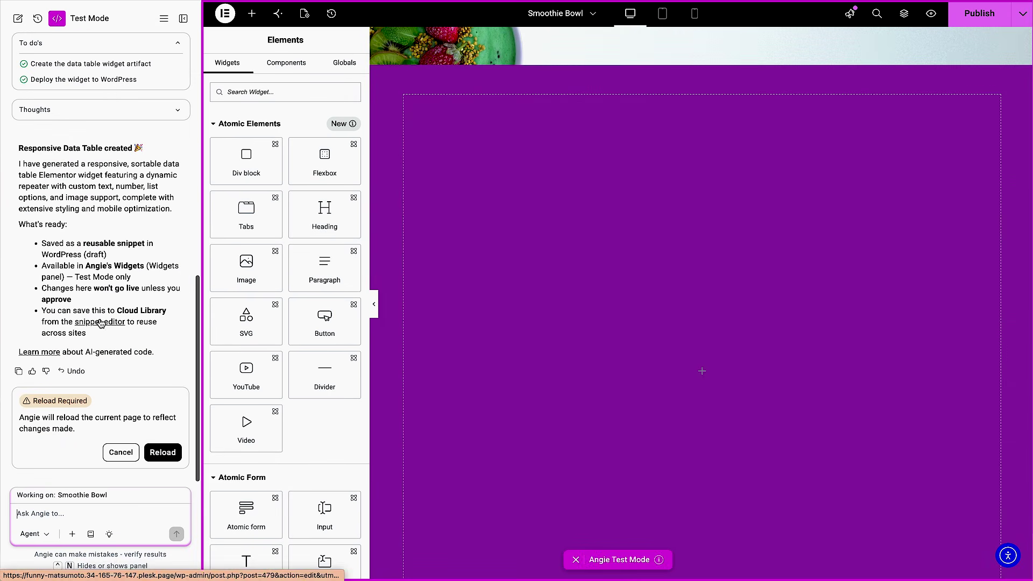
left_click(164, 453)
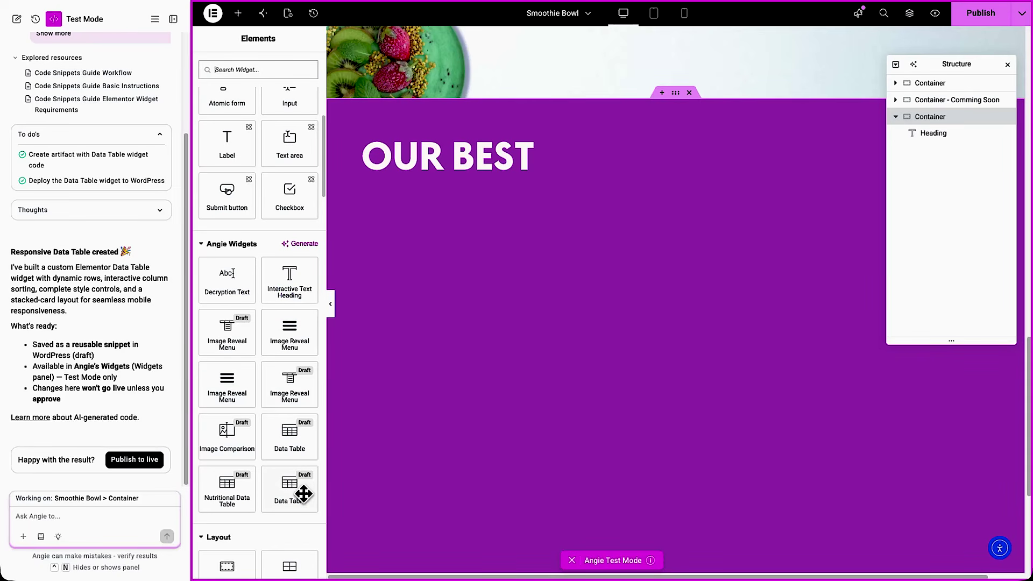
- Add the newly generated Data Table widget below the OUR BEST heading and rename its category column header to Name
left_click(304, 494)
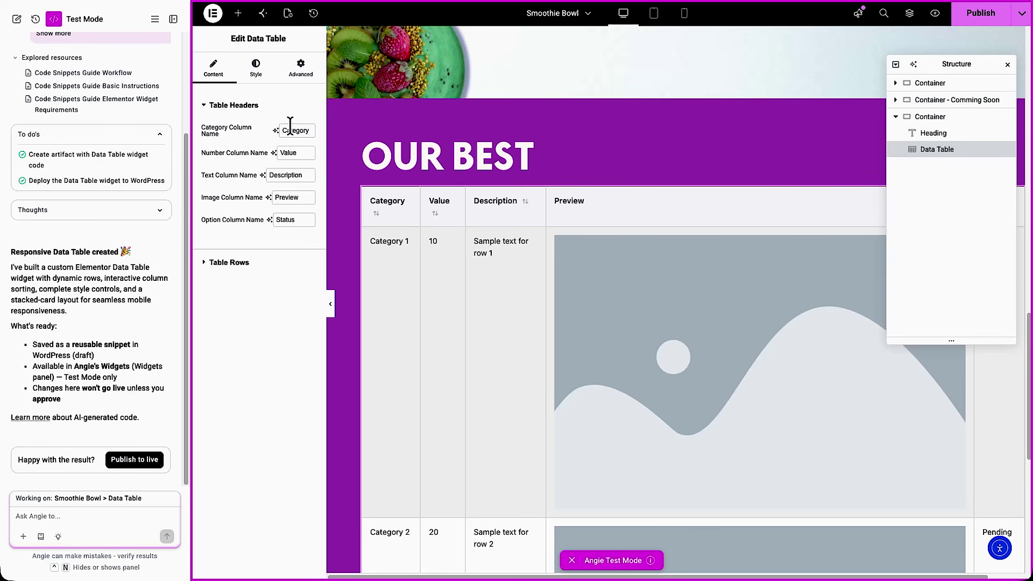
type("Name")
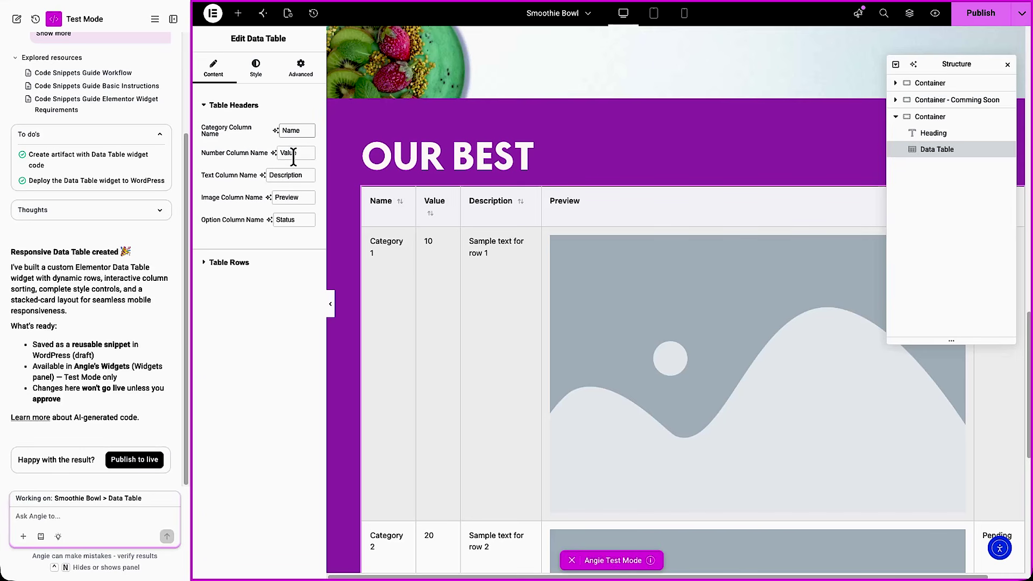
- Delete the Category 2 row from the data table and rename the remaining row Apple Fun
left_click(228, 262)
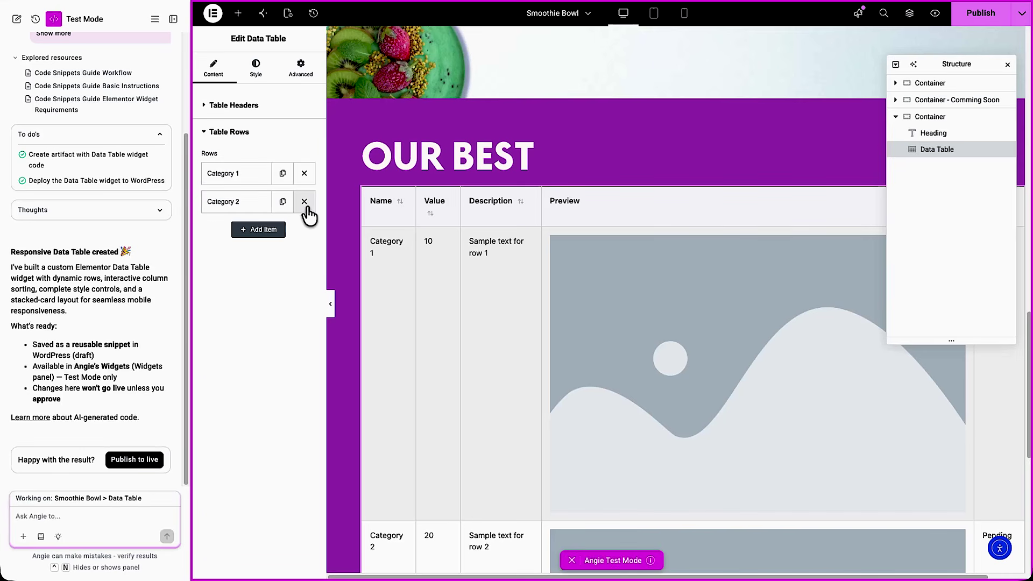
left_click(303, 203)
left_click(247, 173)
triple_click(258, 213)
type("Apple Fun")
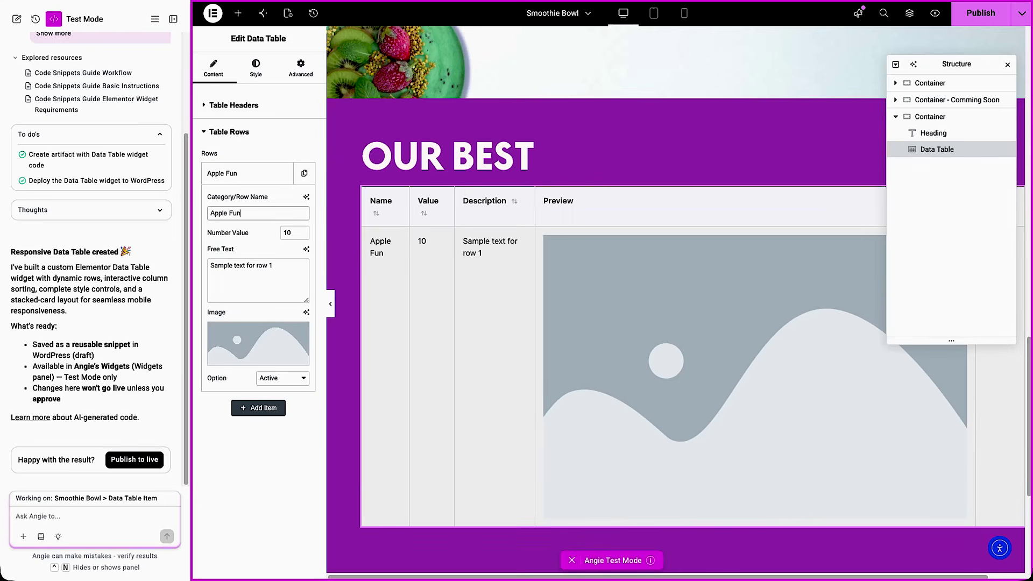
- Set the Apple Fun row's image to the bowl picture with apple slices and add another table row
left_click(242, 347)
left_click(991, 548)
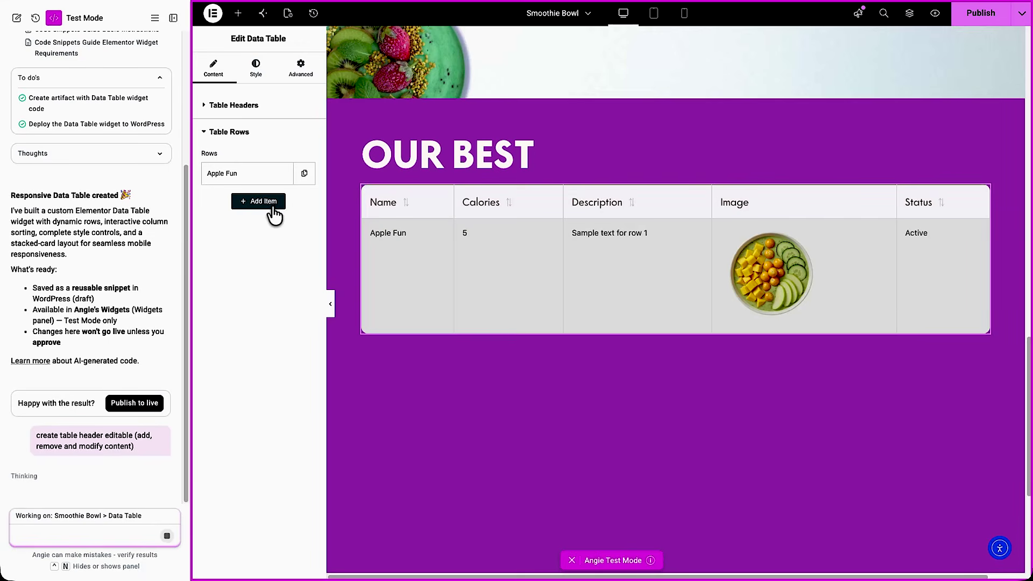
left_click(272, 204)
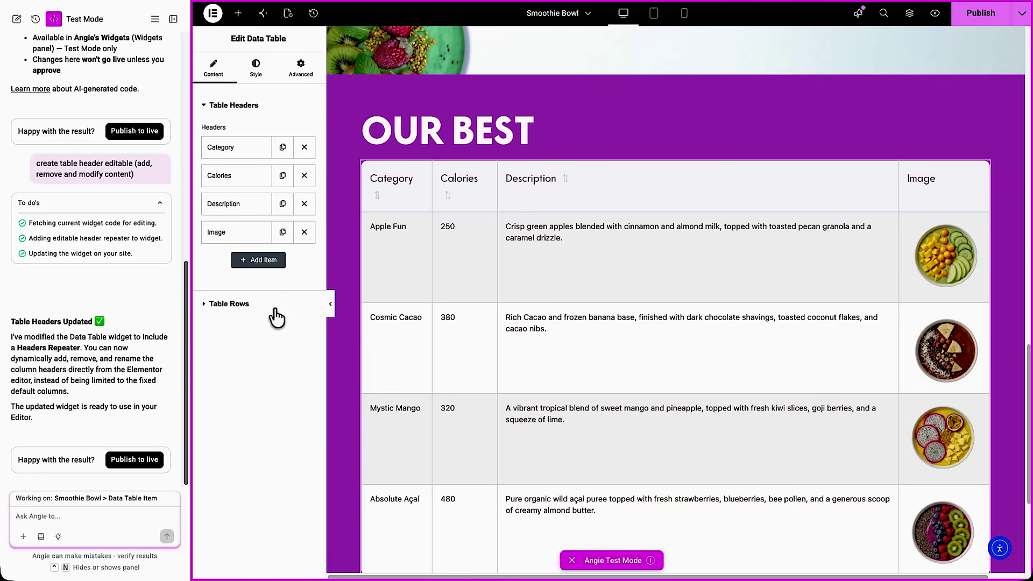
- Review the completed smoothie bowl table and have Angie publish the Data Table widget to the live site
scroll(480, 370, "down", 1)
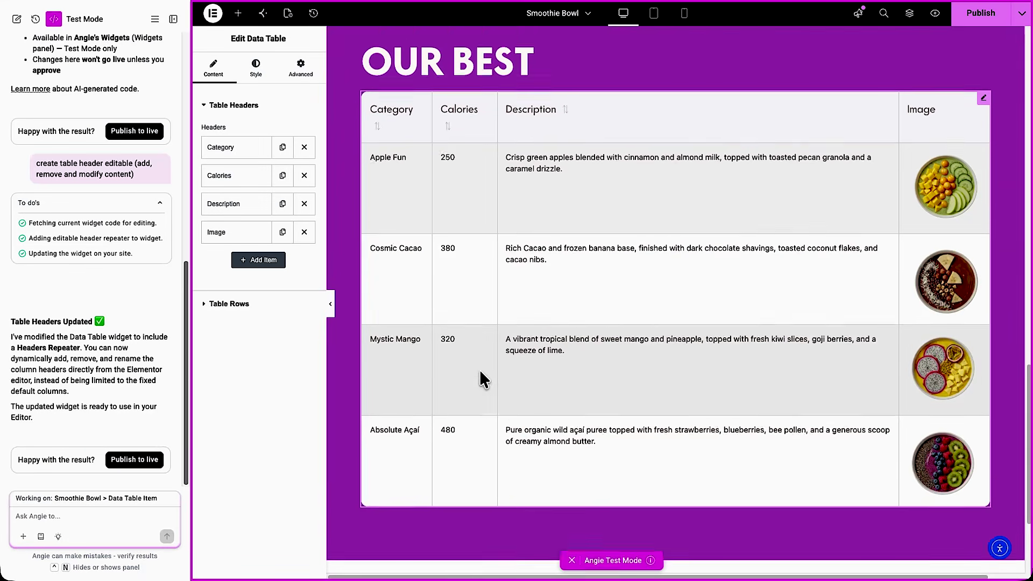
left_click(134, 460)
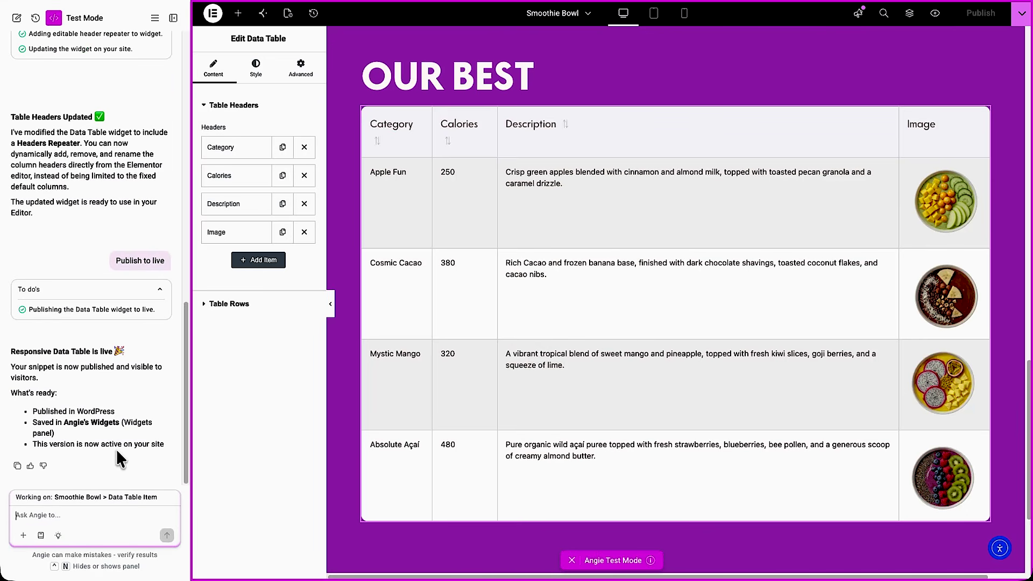